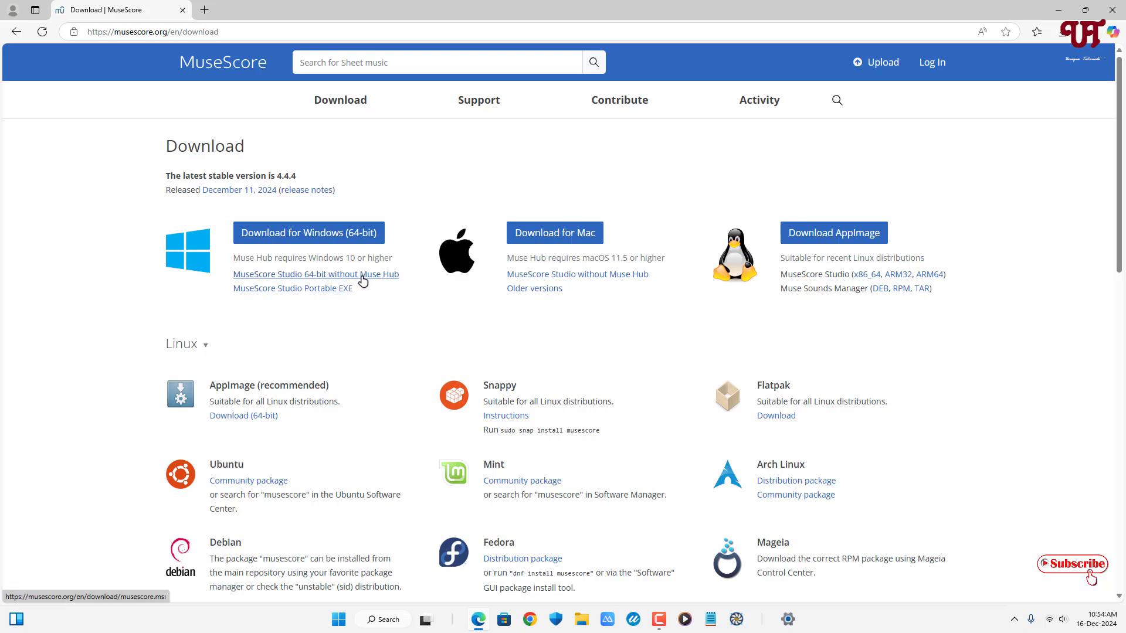
- Download the Windows installer for MuseScore Studio 64-bit without Muse Hub and run it from the Downloads folder
left_click(373, 280)
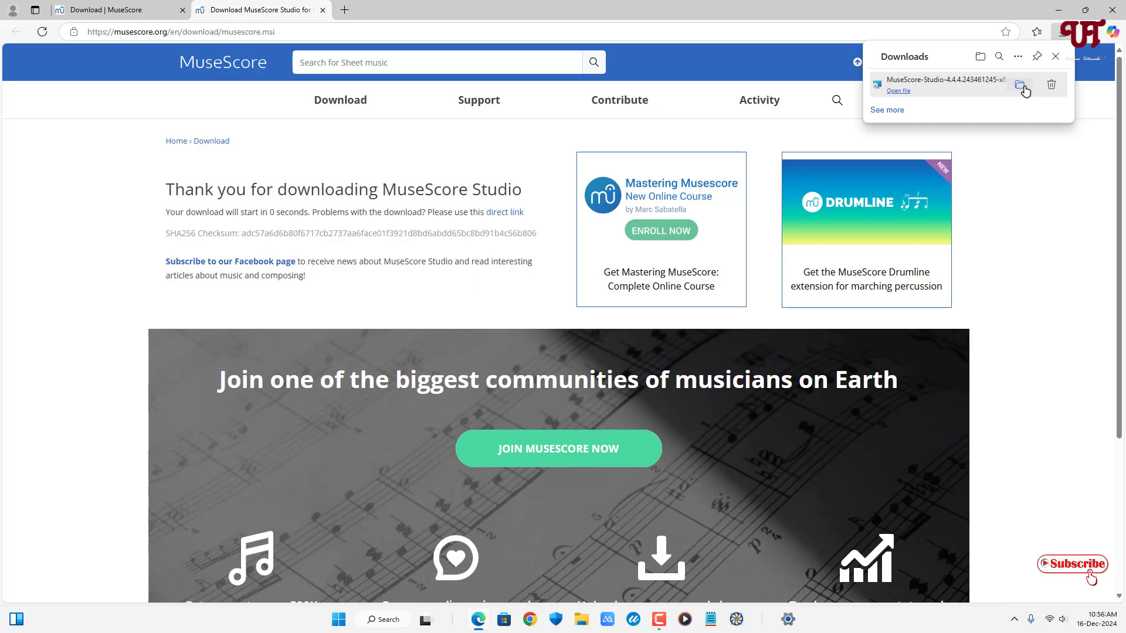
left_click(1020, 86)
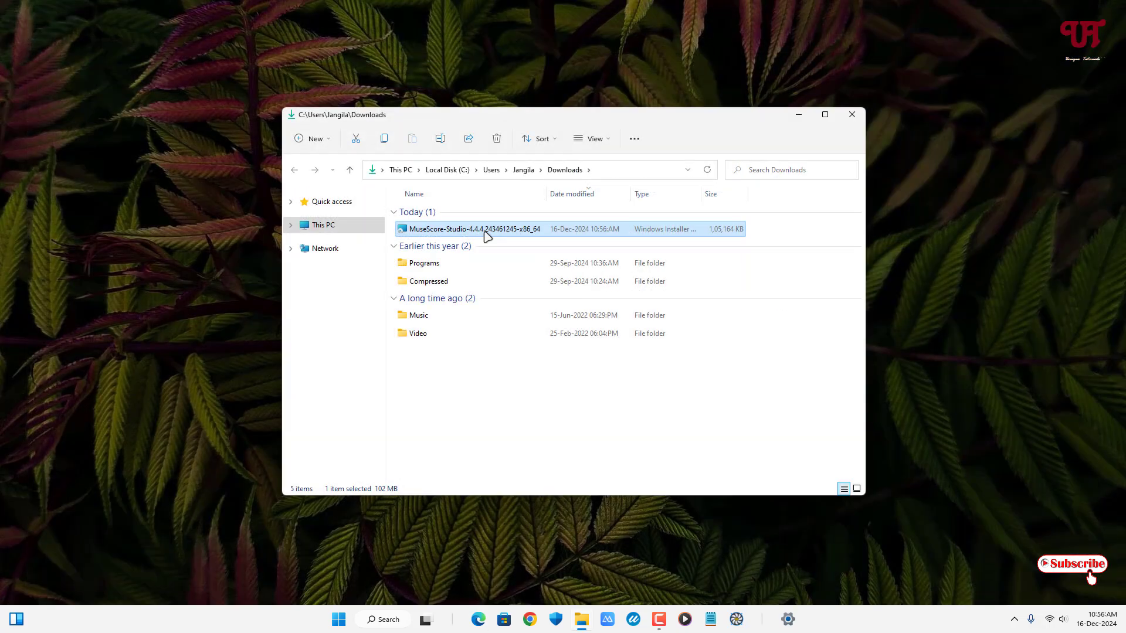
double_click(490, 230)
- Install MuseScore Studio 4 to C:\Program Files\MuseScore 4\ and launch it when setup finishes
left_click(622, 399)
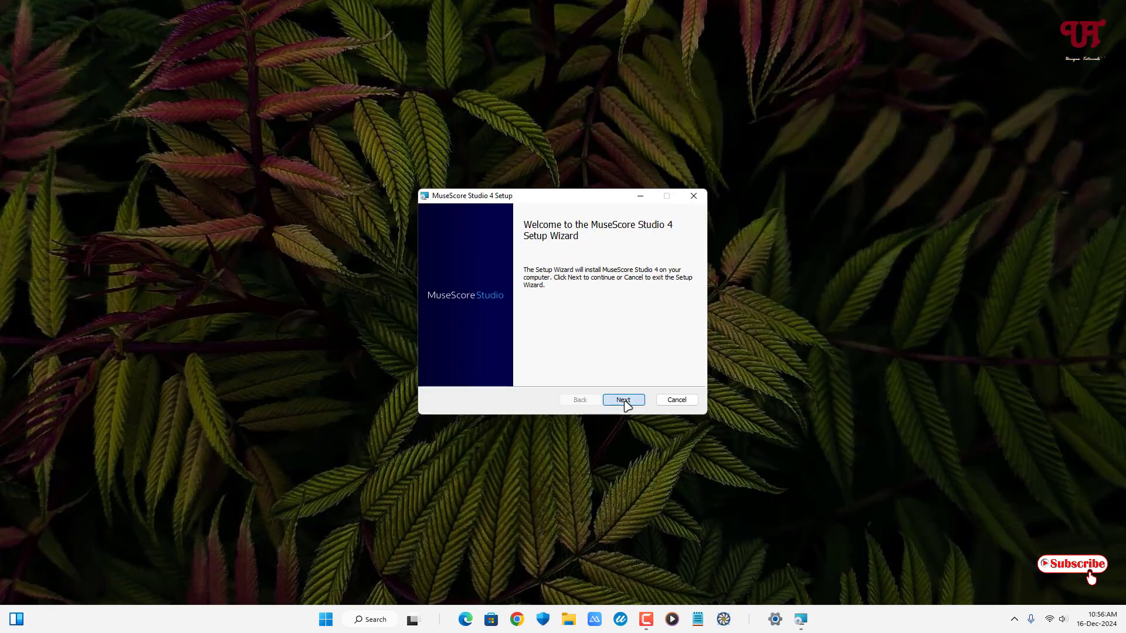
left_click(623, 399)
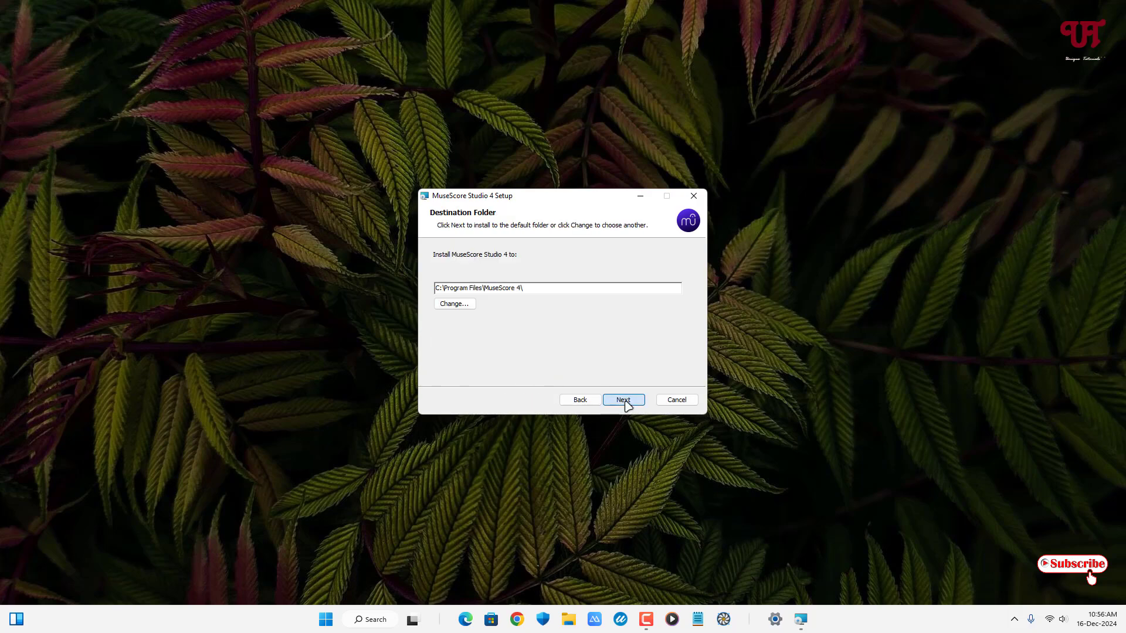
left_click(622, 400)
left_click(623, 399)
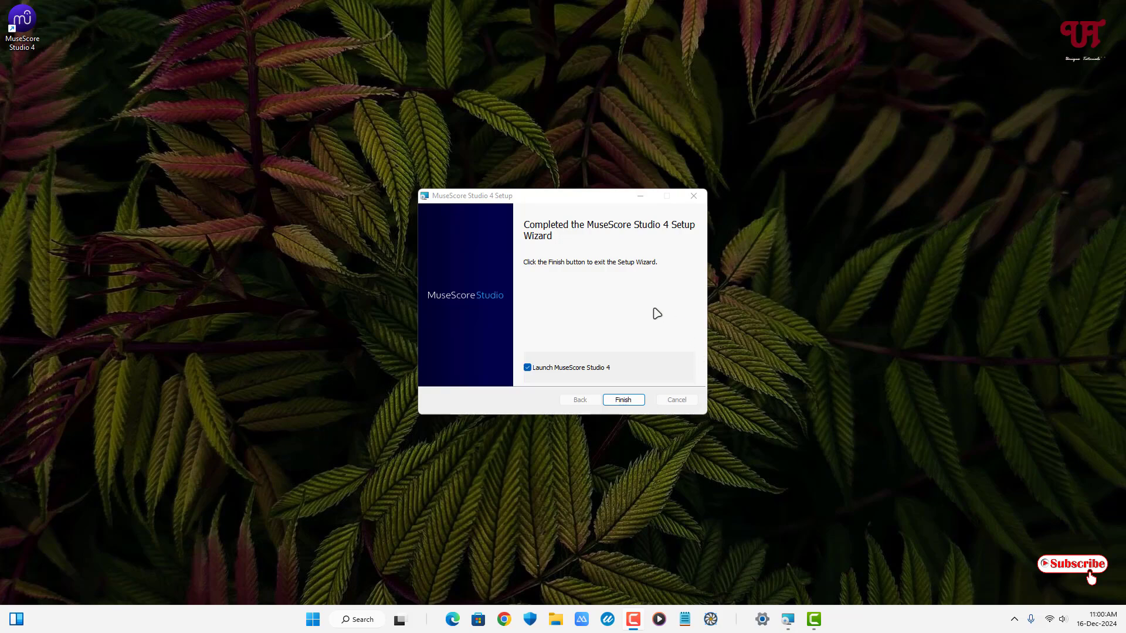
left_click(633, 404)
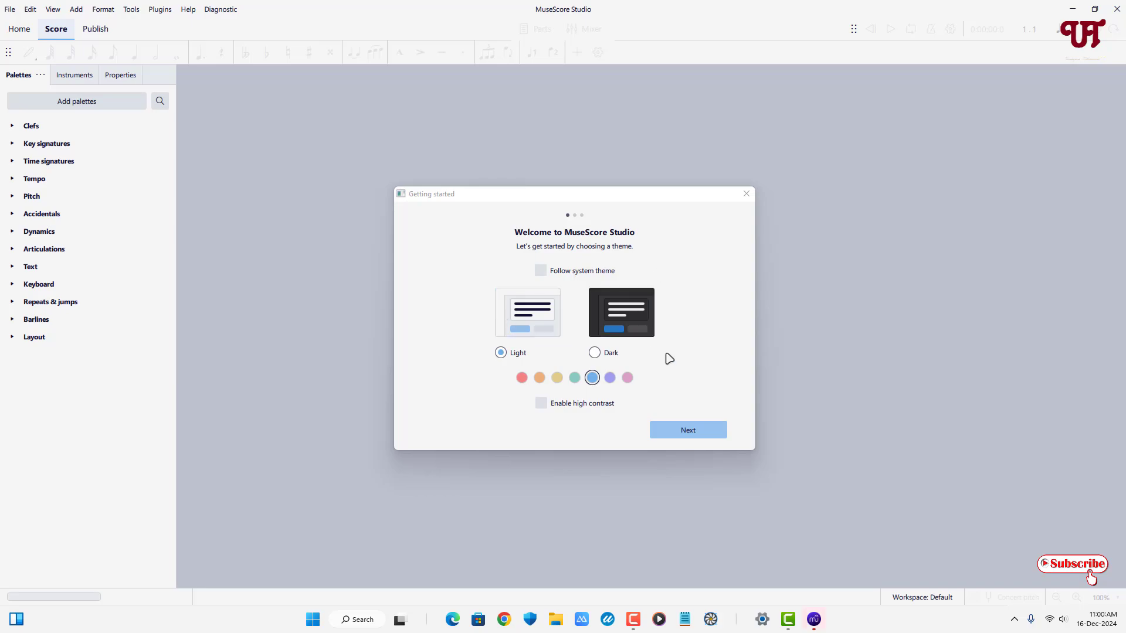
- Complete the Getting started setup with the Light theme, without watching the Muse Sounds video
left_click(688, 431)
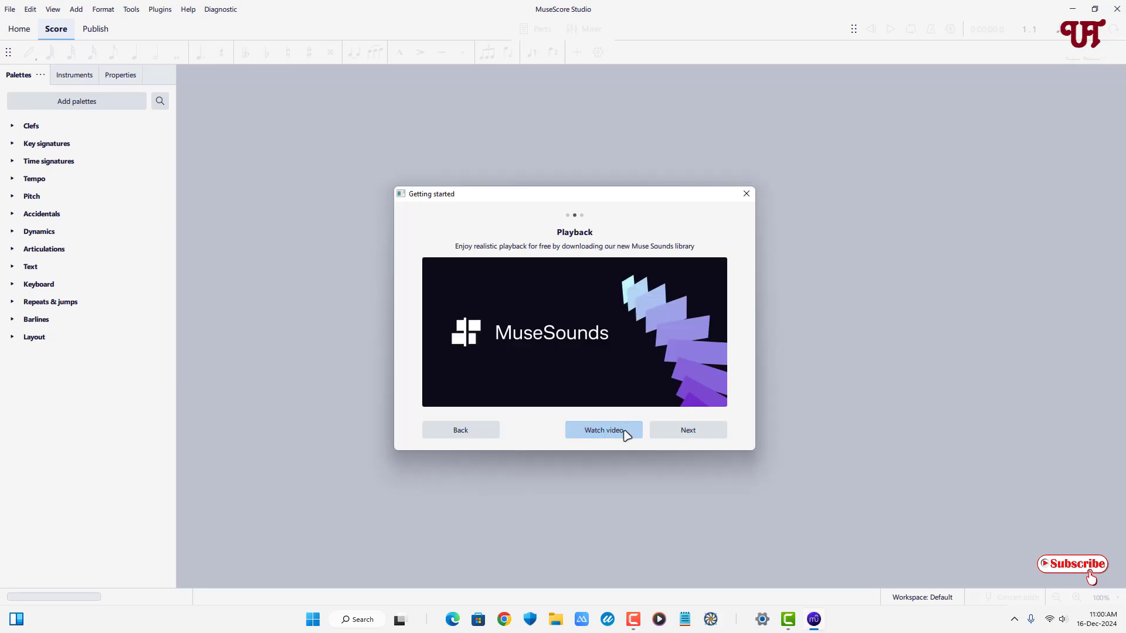
left_click(711, 434)
left_click(711, 432)
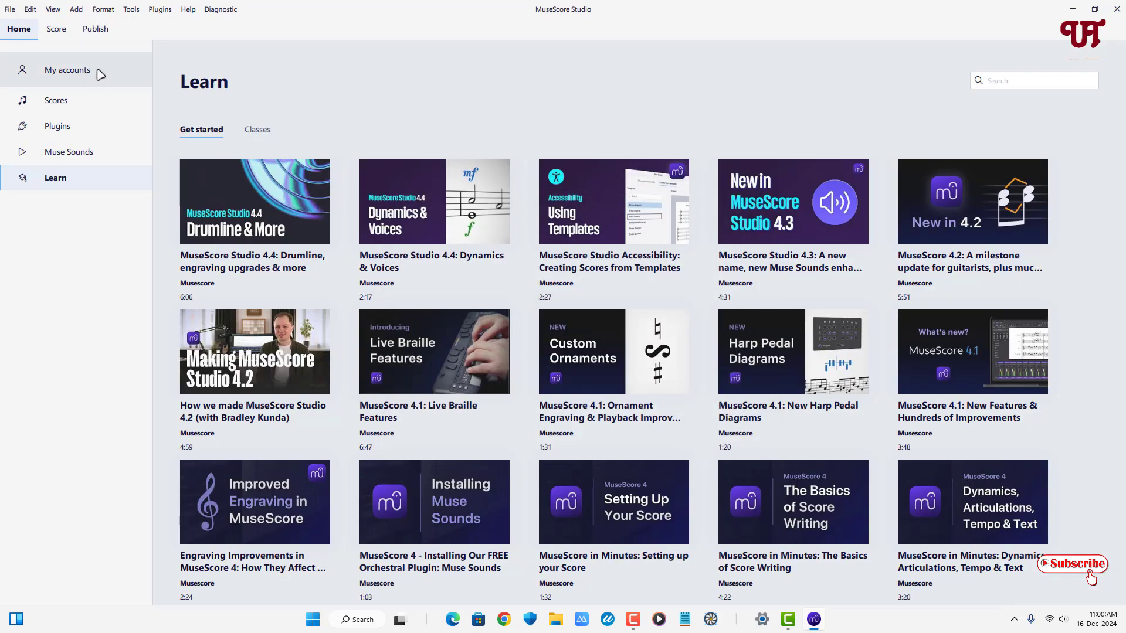
- Look through the Scores, Plugins, Muse Sounds and Learn sections of the home page
left_click(66, 110)
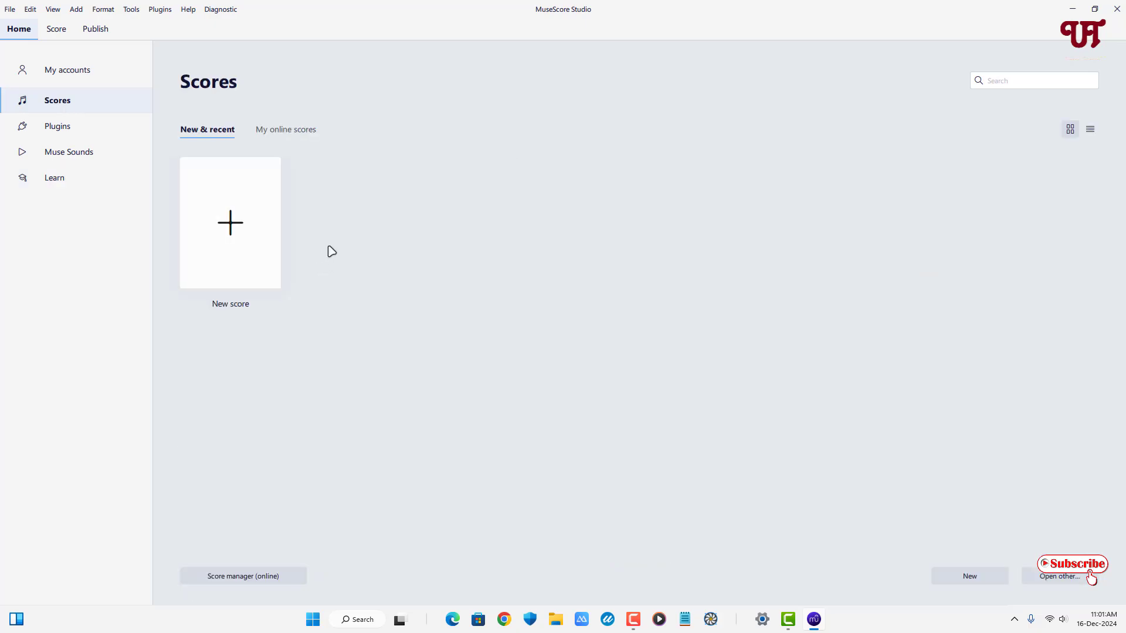
left_click(70, 135)
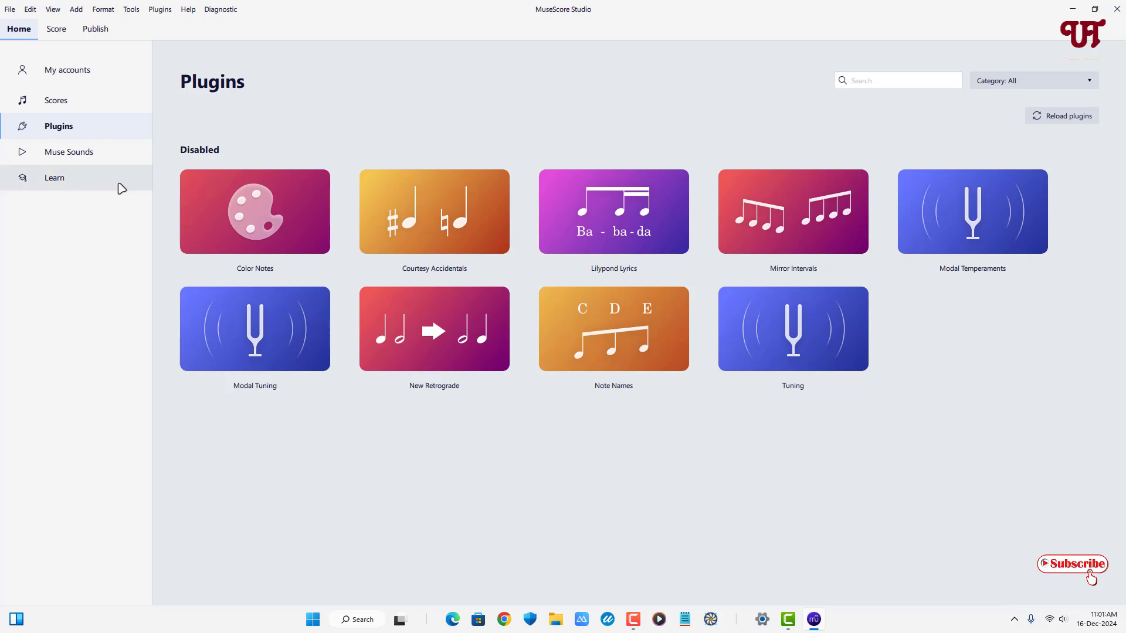
left_click(82, 154)
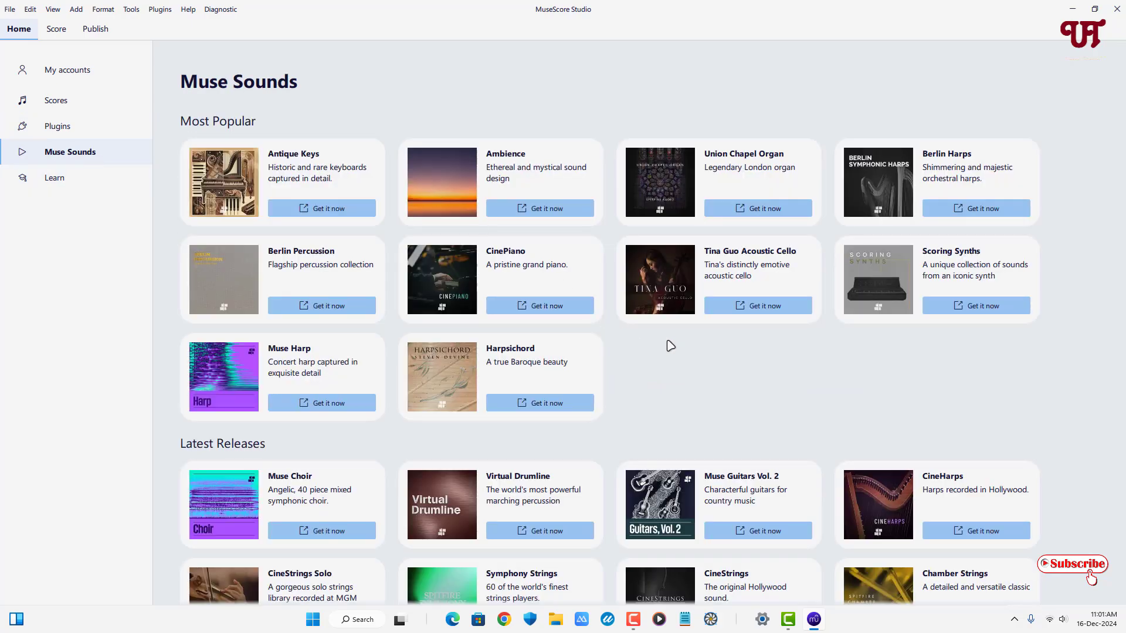
left_click(54, 178)
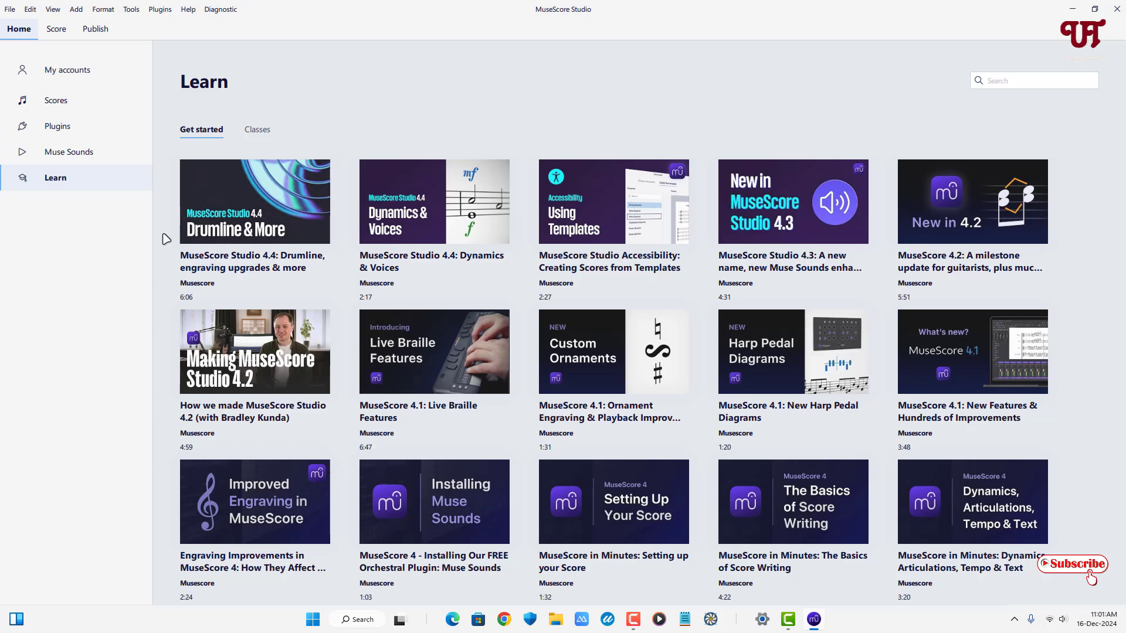
- Create a new score from the General Treble Clef template with C major, 4/4 time, tempo 120 and 32 measures
left_click(78, 109)
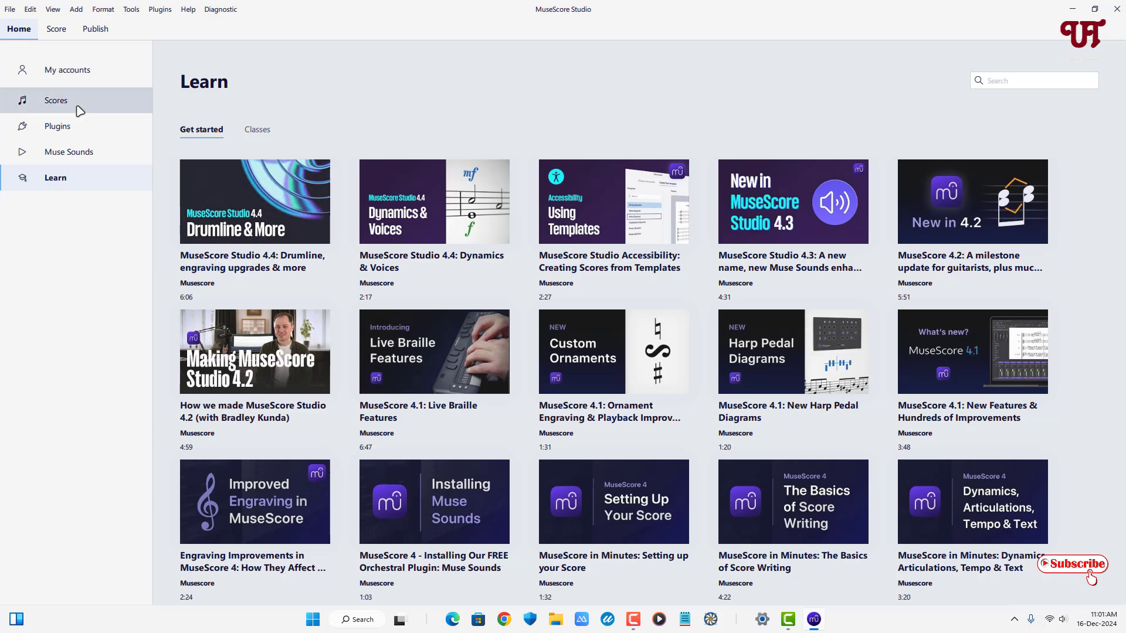
left_click(241, 241)
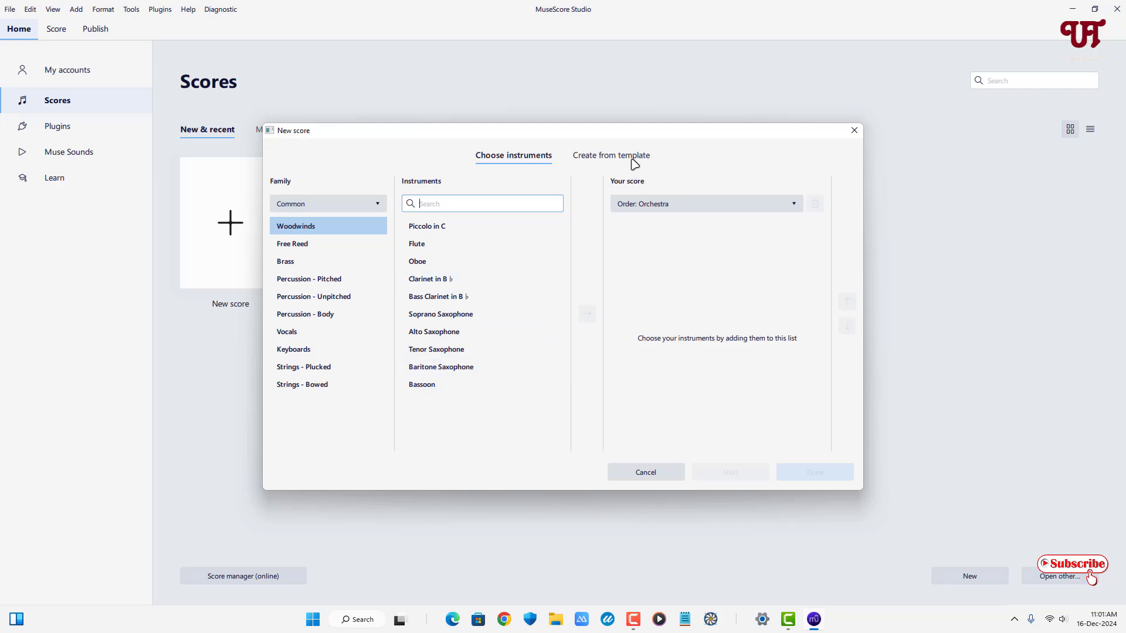
left_click(596, 157)
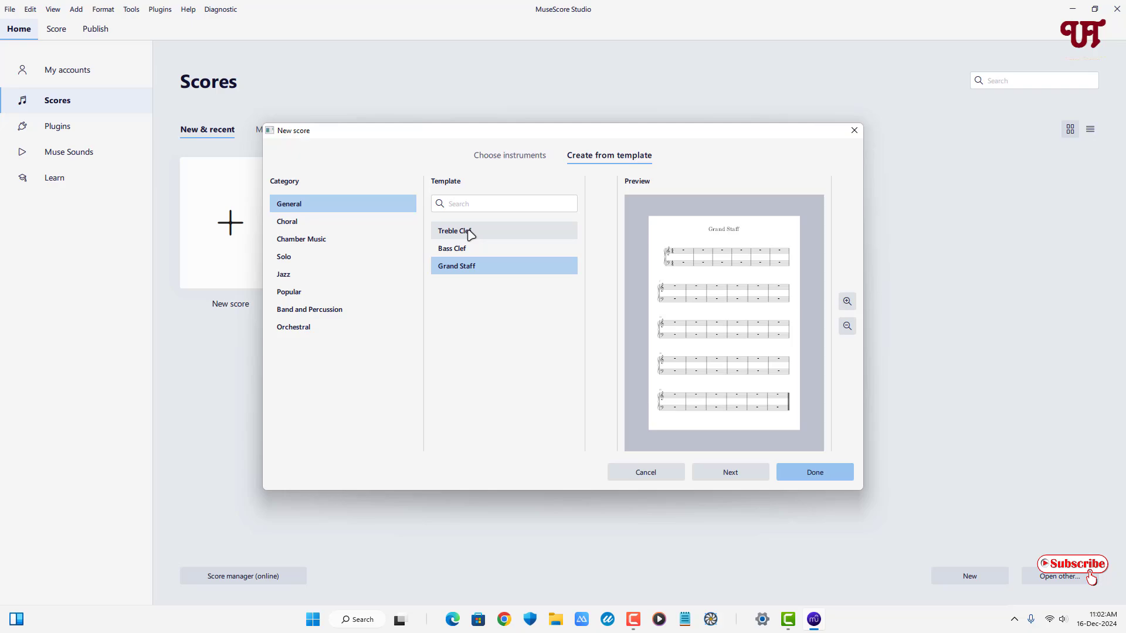
left_click(470, 234)
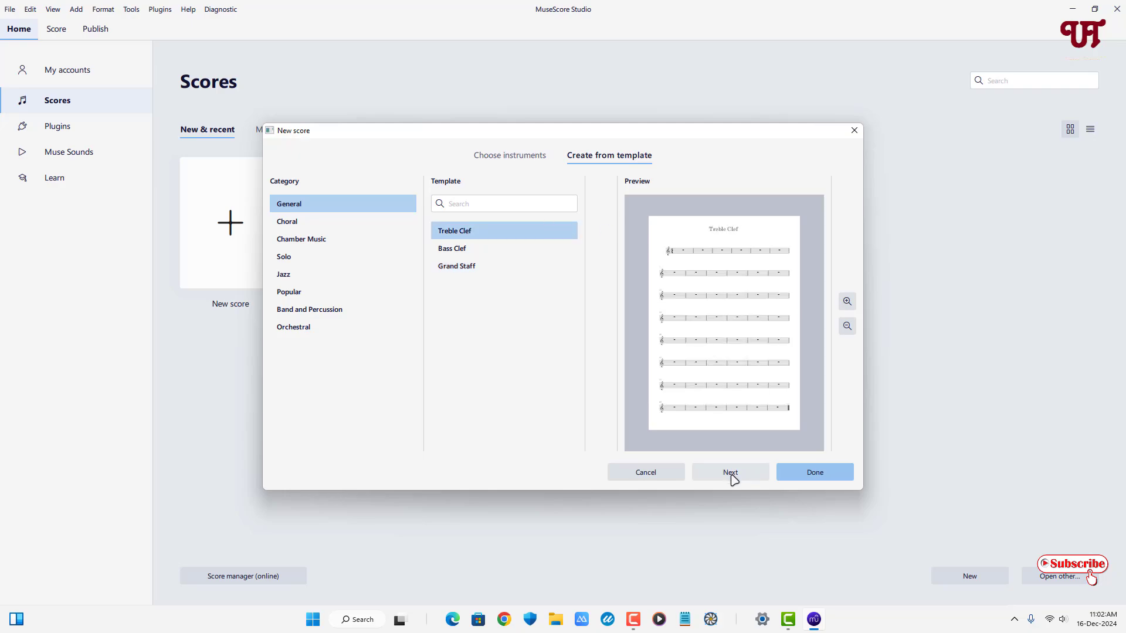
left_click(731, 473)
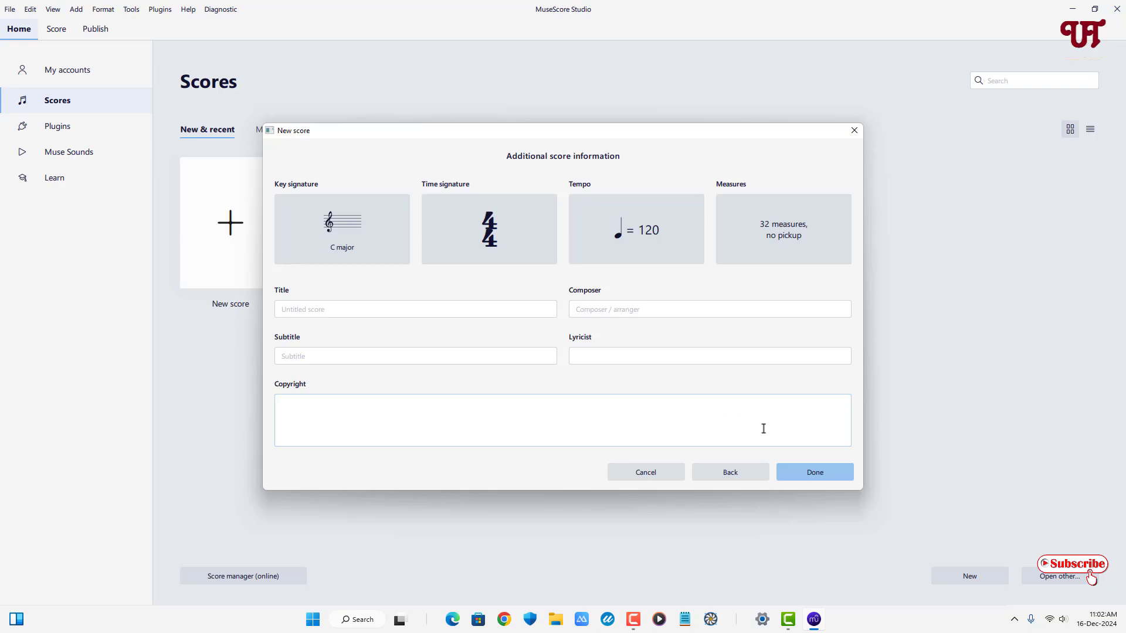
left_click(829, 480)
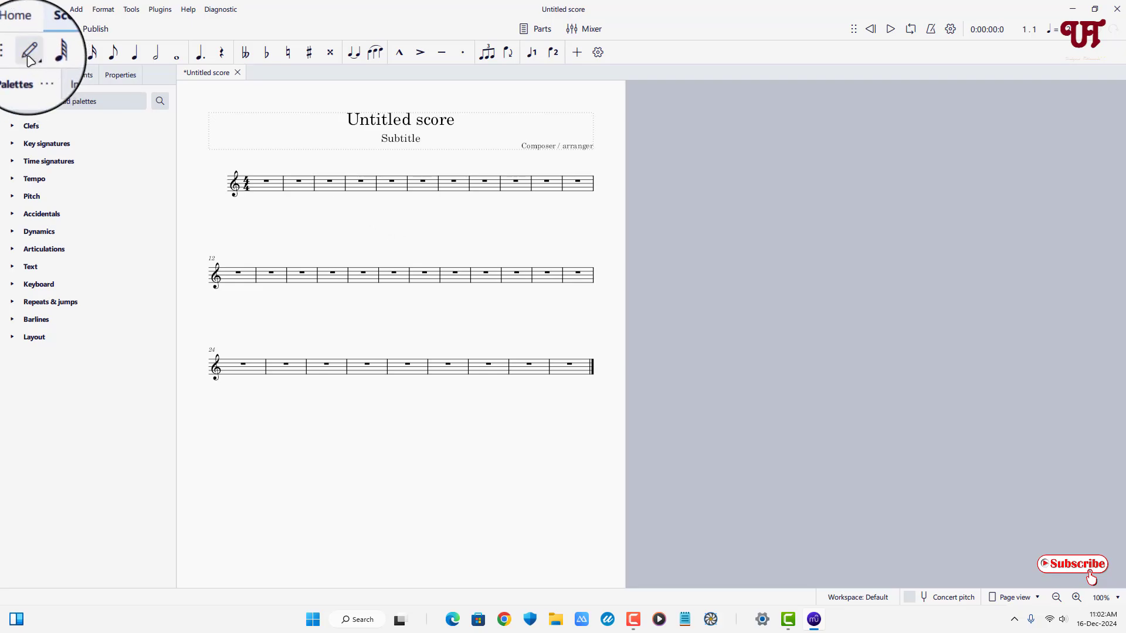
- Start note input and fill measure 1, beginning with a quarter-note D4 and an eighth-note B4 followed by higher notes
left_click(28, 55)
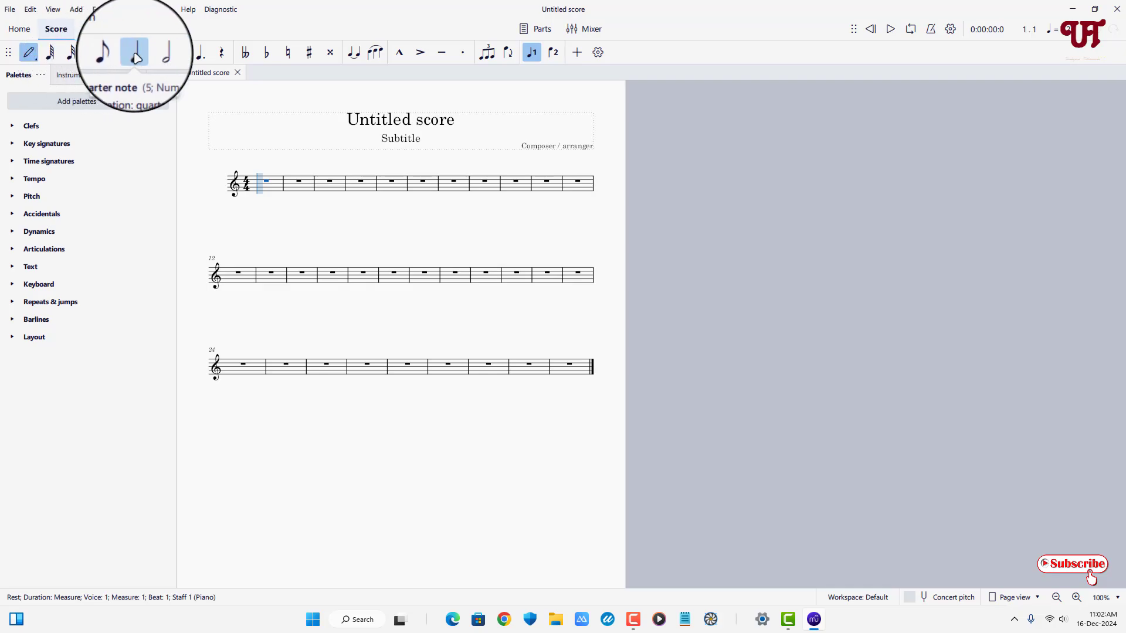
left_click(261, 194)
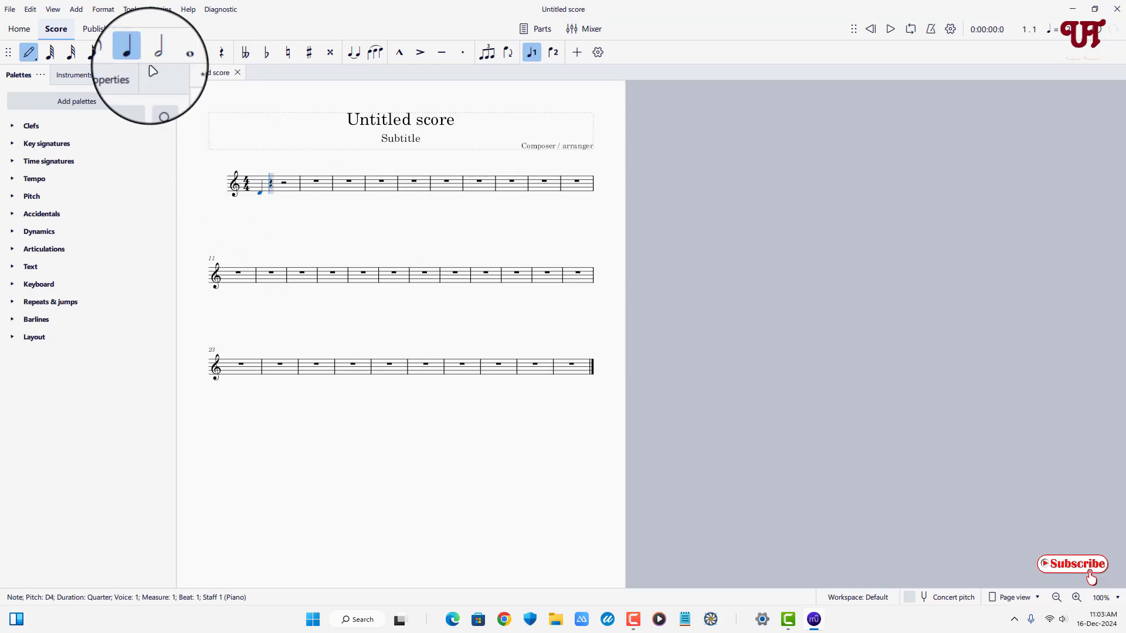
left_click(113, 54)
left_click(272, 184)
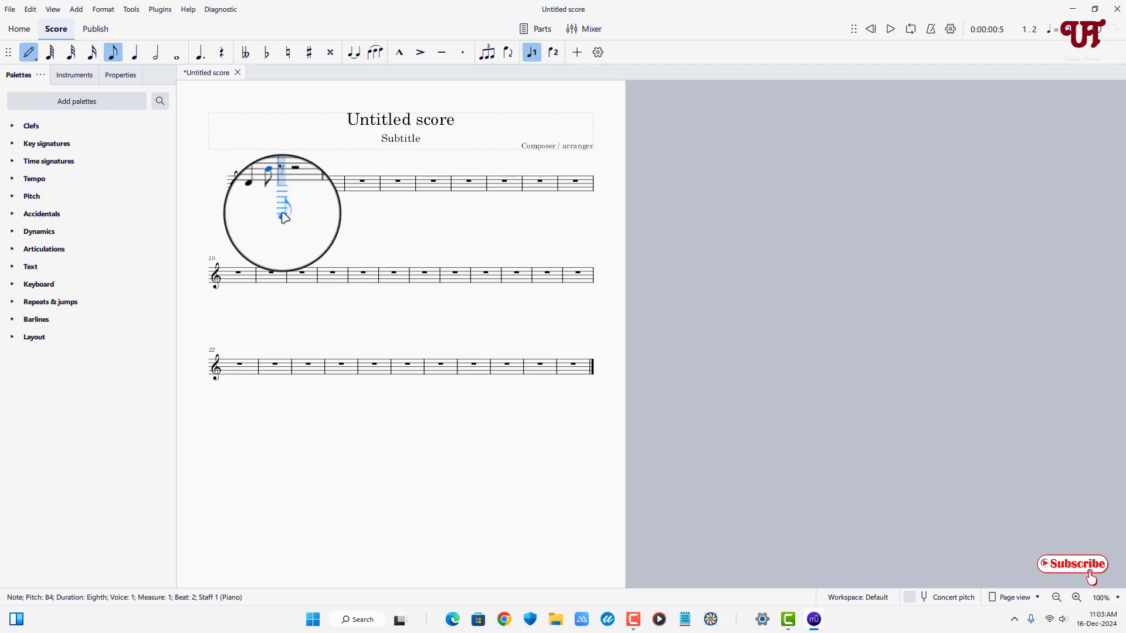
left_click(287, 177)
left_click(294, 174)
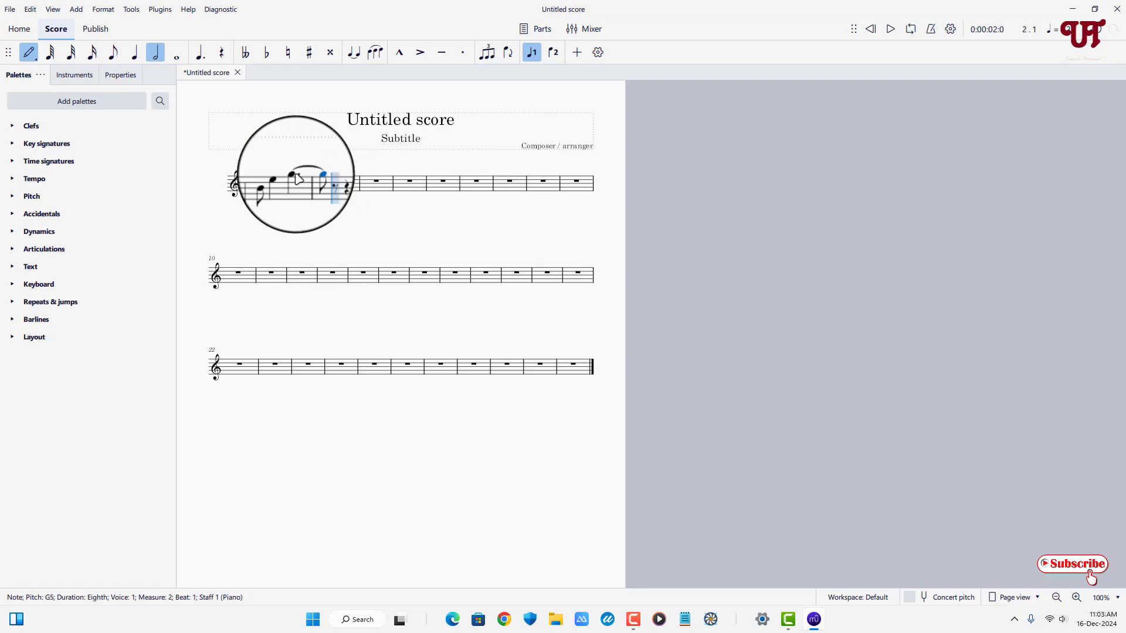
- Add half notes through measures 2 and 3, including an F5 on beat 2 of measure 2 and a G4 in measure 3
left_click(328, 176)
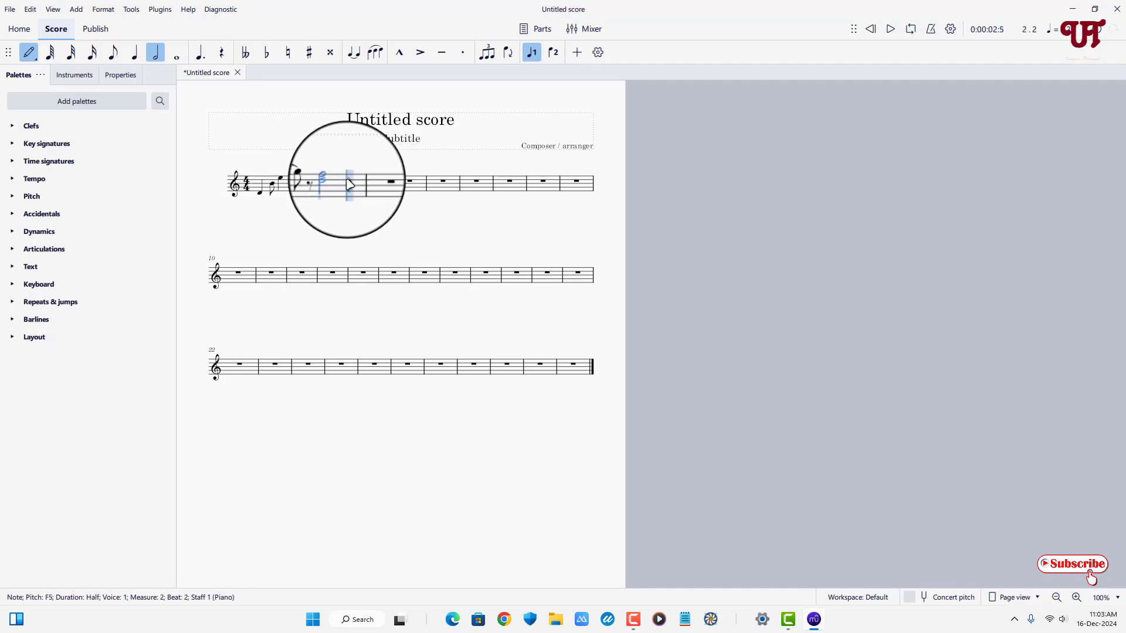
left_click(351, 176)
left_click(393, 171)
left_click(420, 179)
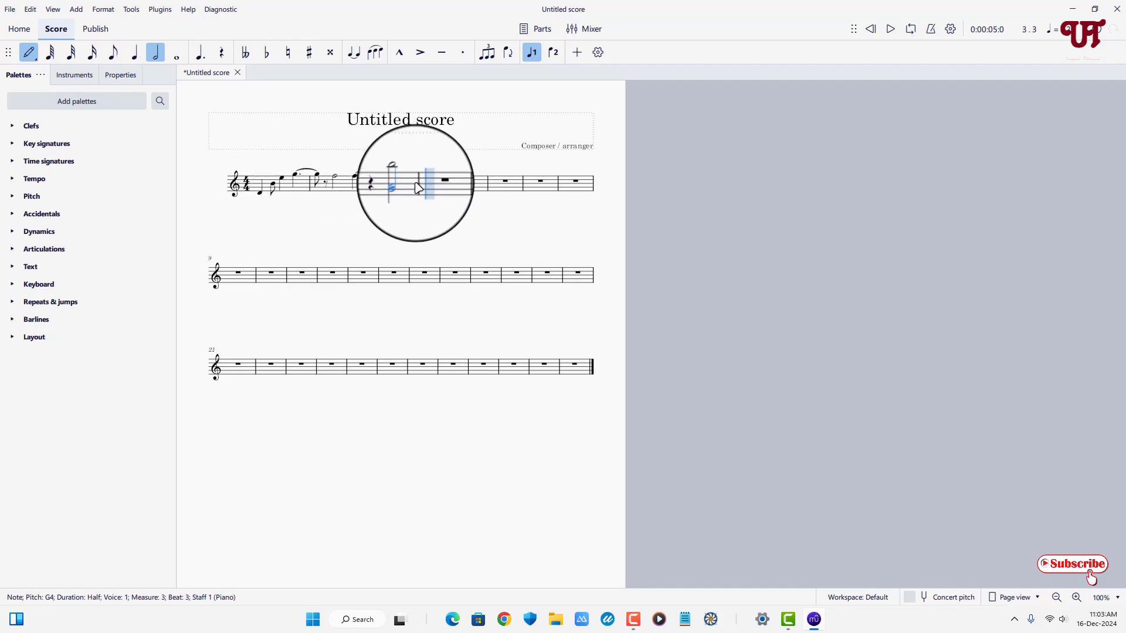
- Add half notes across measures 4 to 7, including B5 in measure 5, D5 in measure 6 and A5 in measure 7, and end note input
left_click(440, 180)
left_click(460, 171)
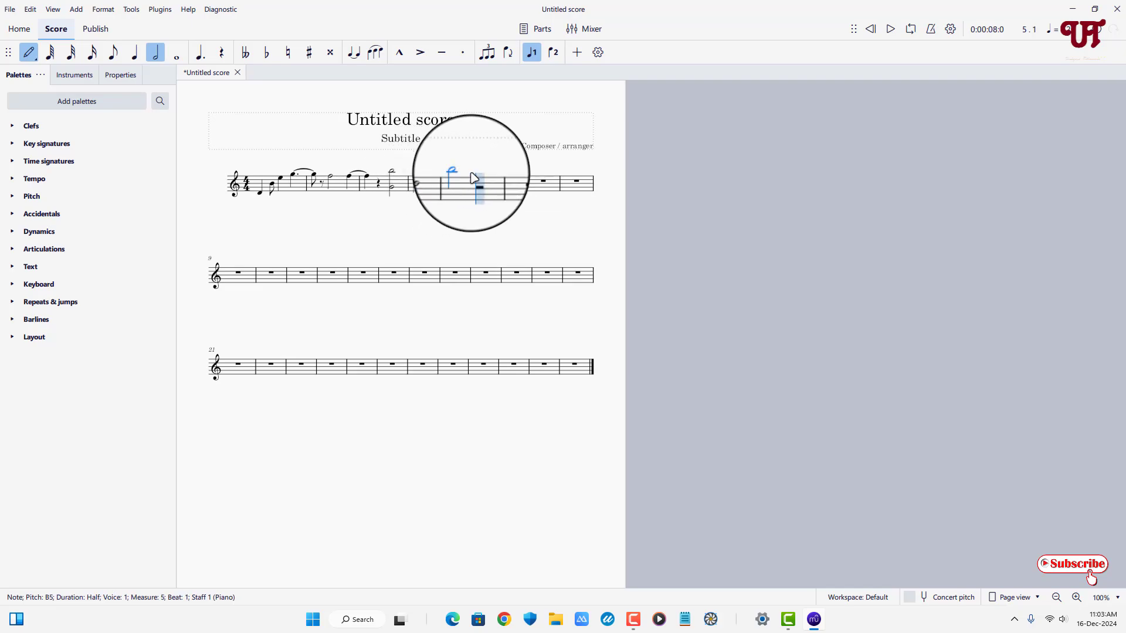
left_click(480, 175)
left_click(495, 188)
left_click(513, 180)
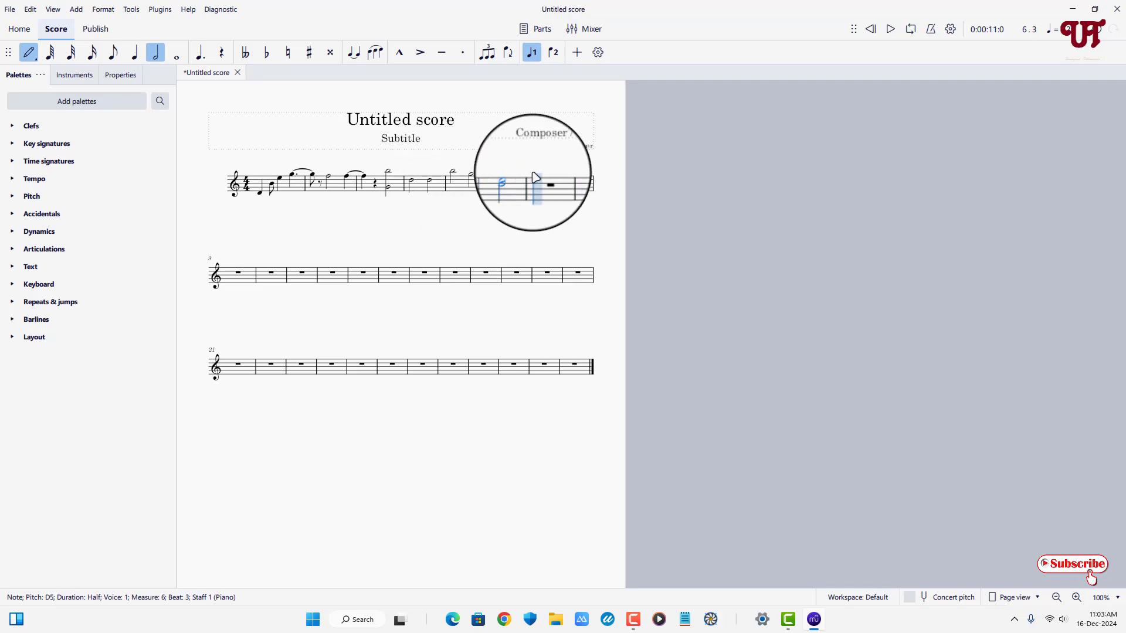
left_click(534, 172)
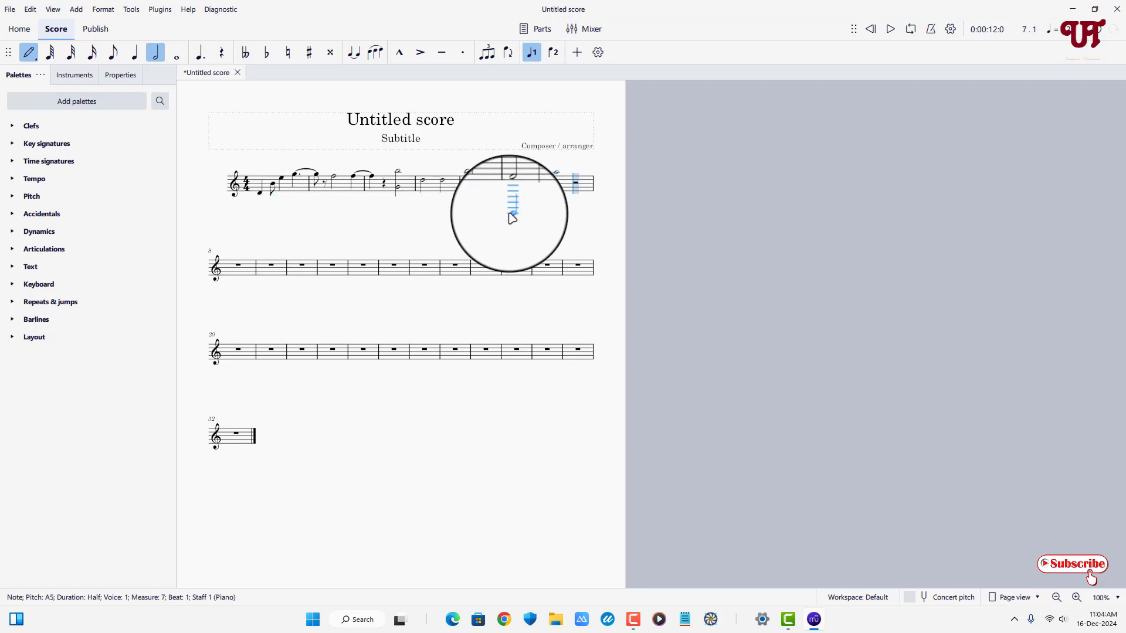
left_click(29, 58)
- Change the score's title to Uniquetutorials, enter the composer's initials and remove the subtitle
double_click(399, 120)
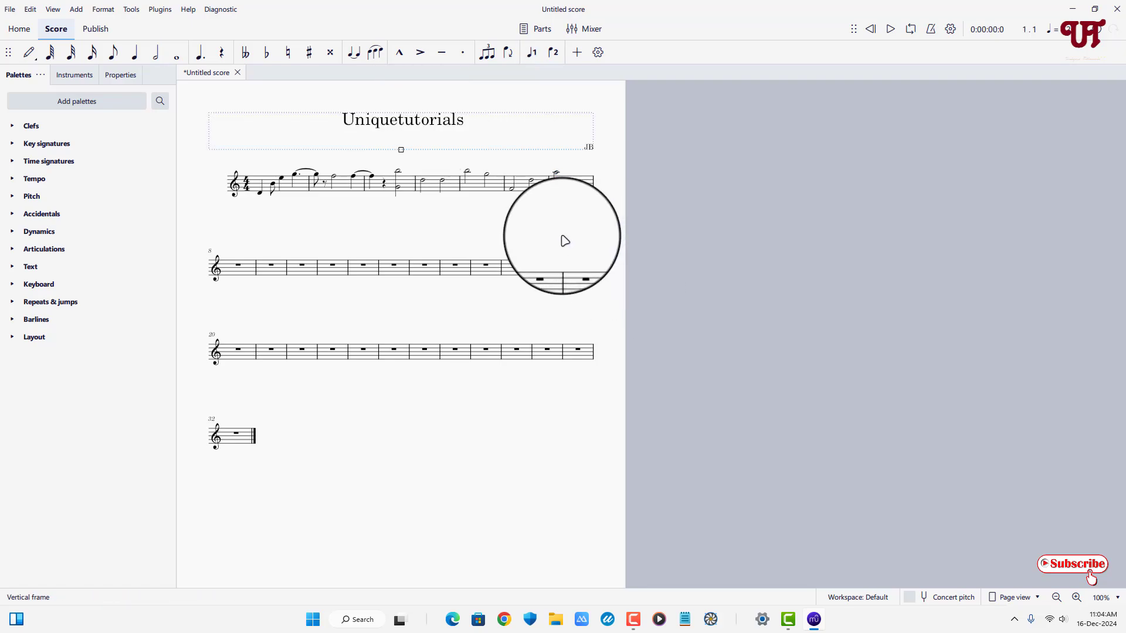
- Play the score from the beginning to hear the entered notes, and pause playback in measure 7
left_click(891, 31)
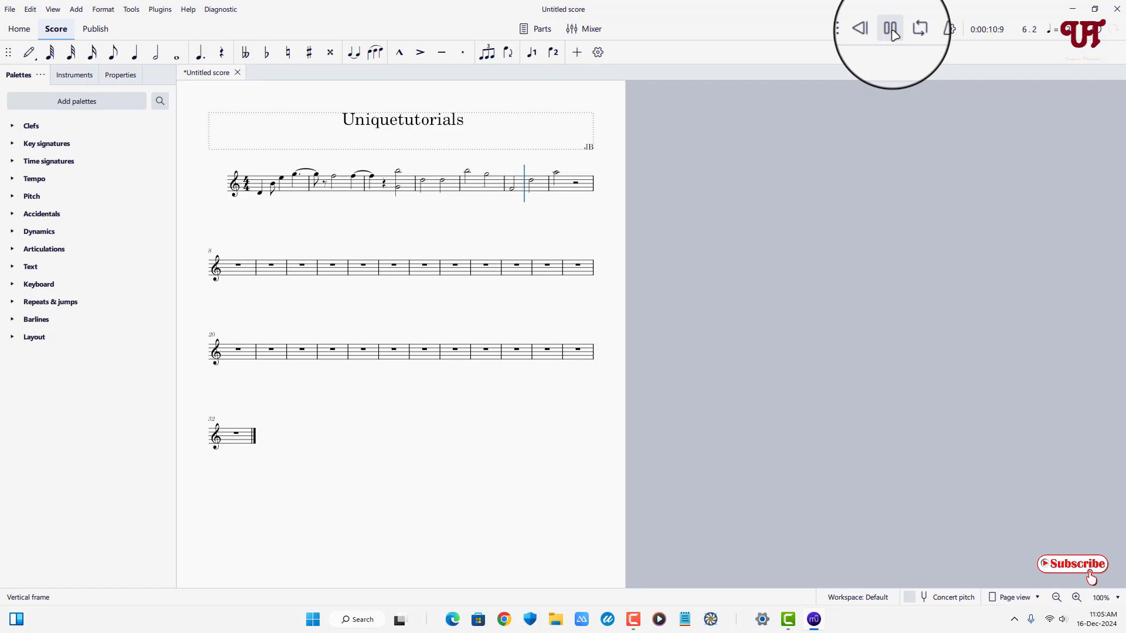
left_click(890, 29)
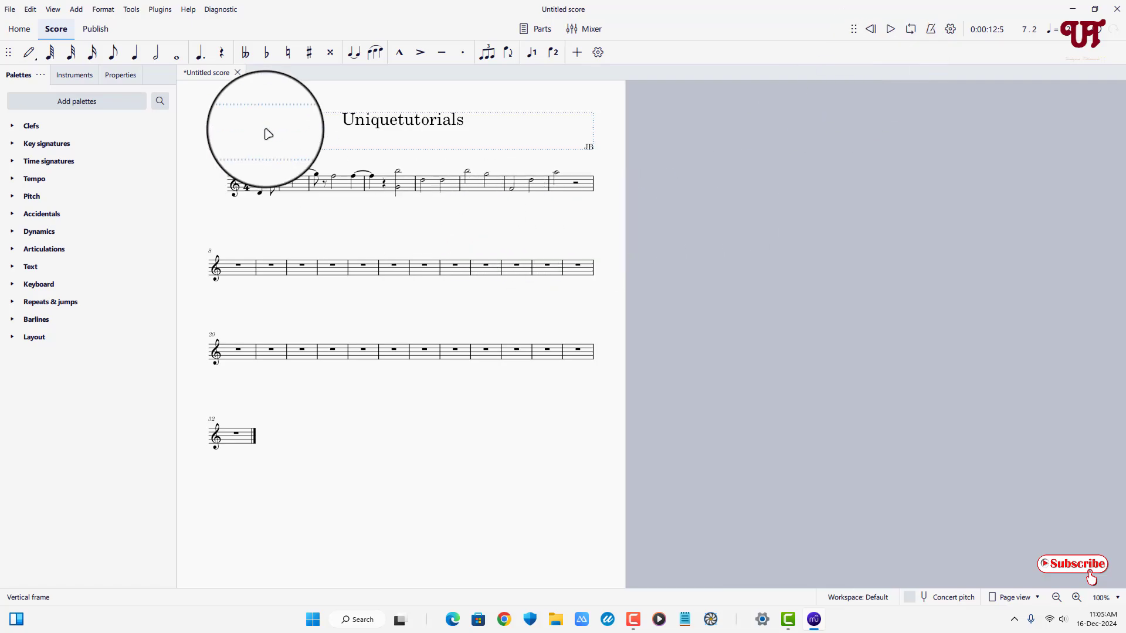
- Export the main score as PNG images at 360 dpi, saved in the Scores folder as "JB music charts"
left_click(95, 29)
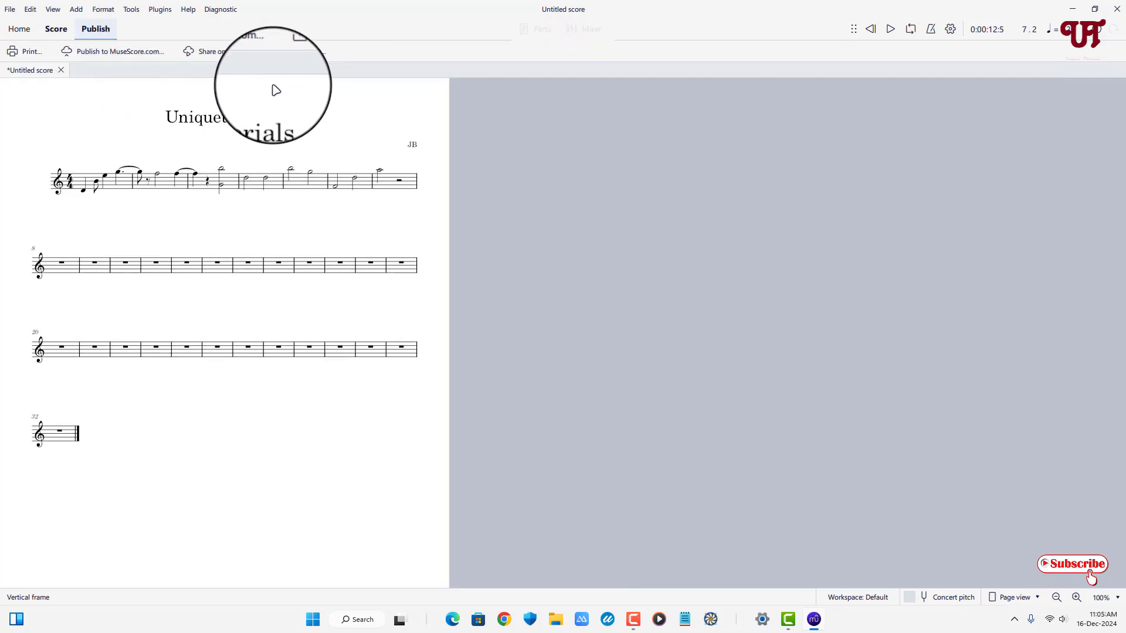
left_click(305, 53)
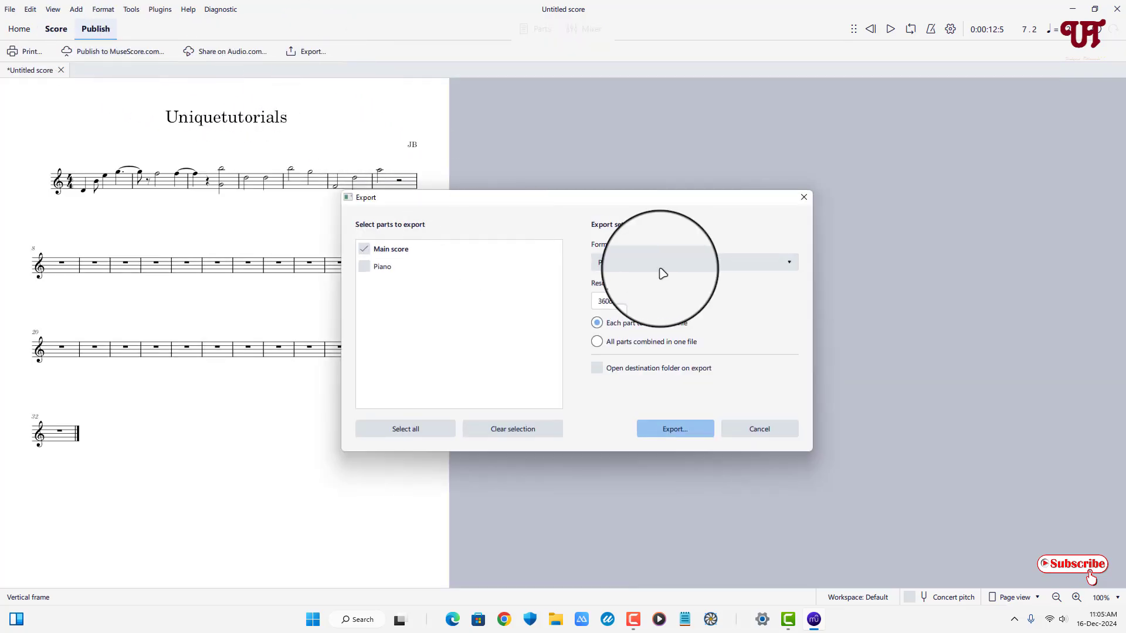
left_click(673, 271)
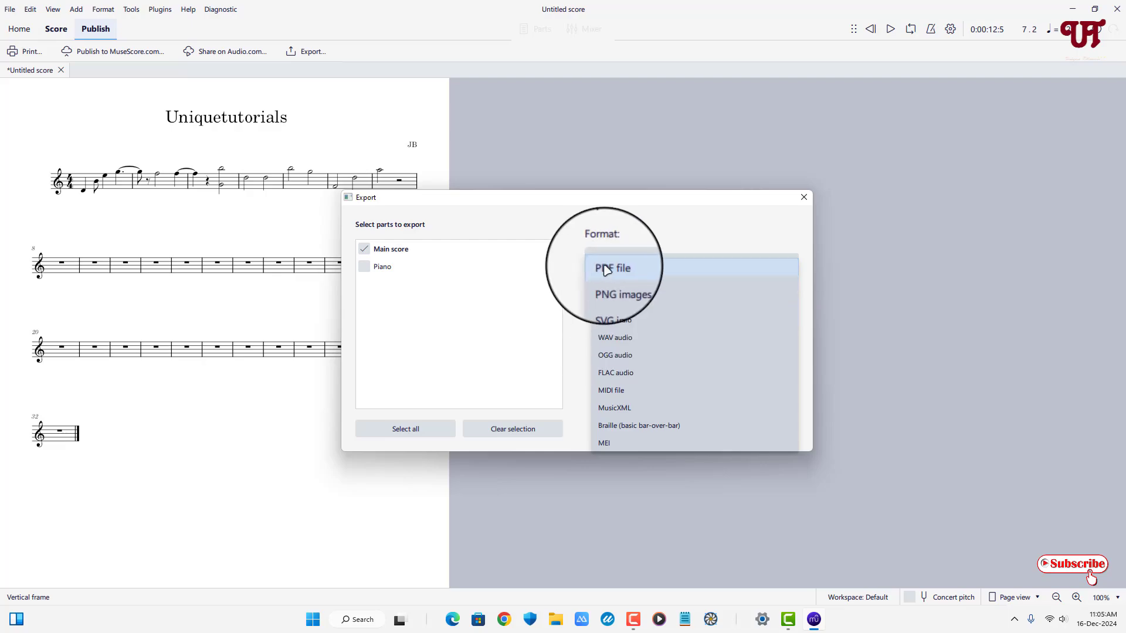
left_click(620, 290)
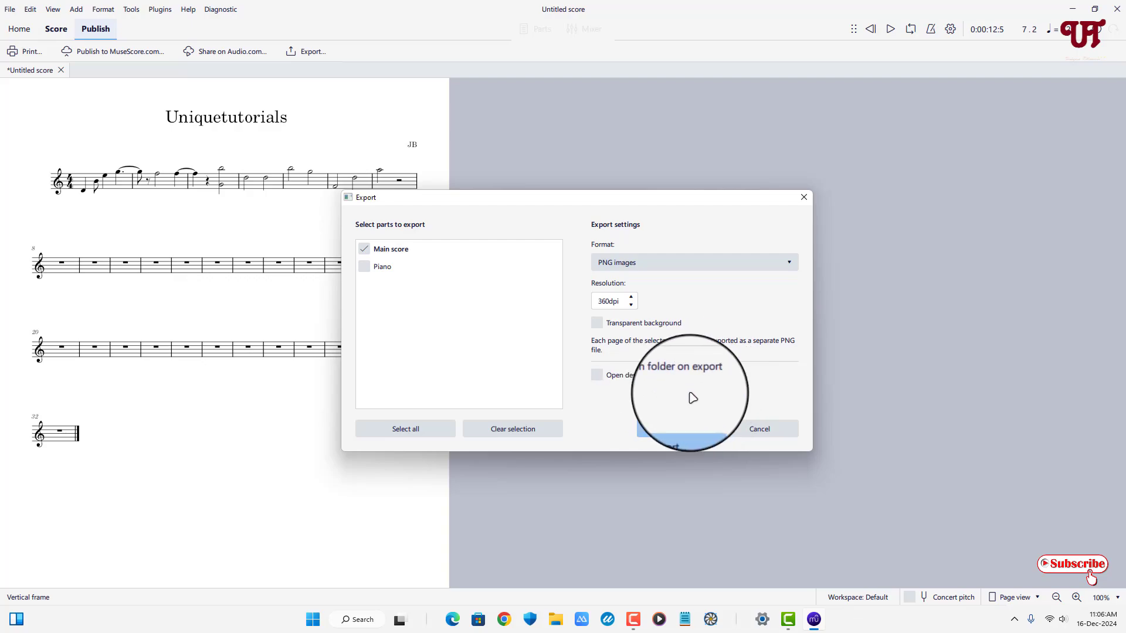
left_click(673, 429)
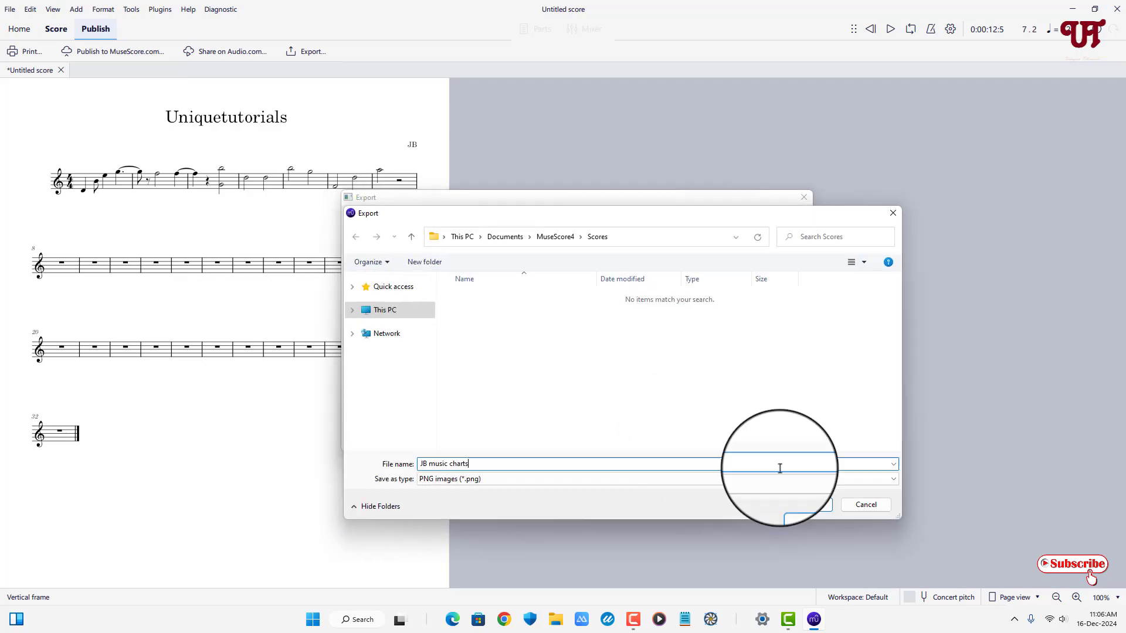
left_click(807, 502)
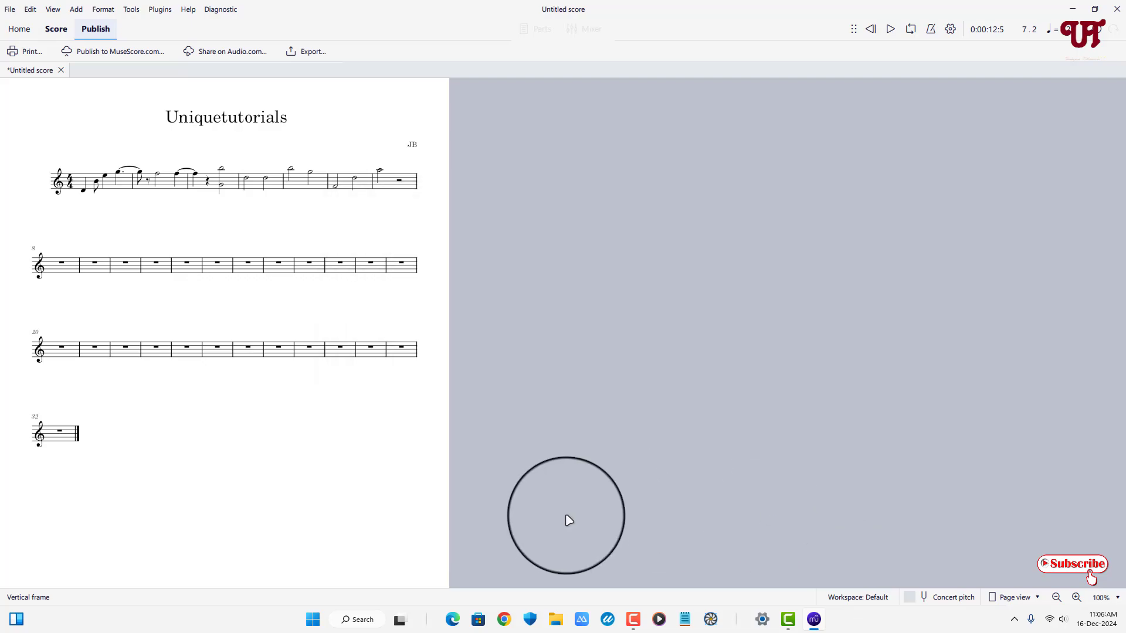
- Switch to File Explorer and open the exported "JB music charts" image from the Documents > MuseScore4 > Scores folder to view it
left_click(1072, 9)
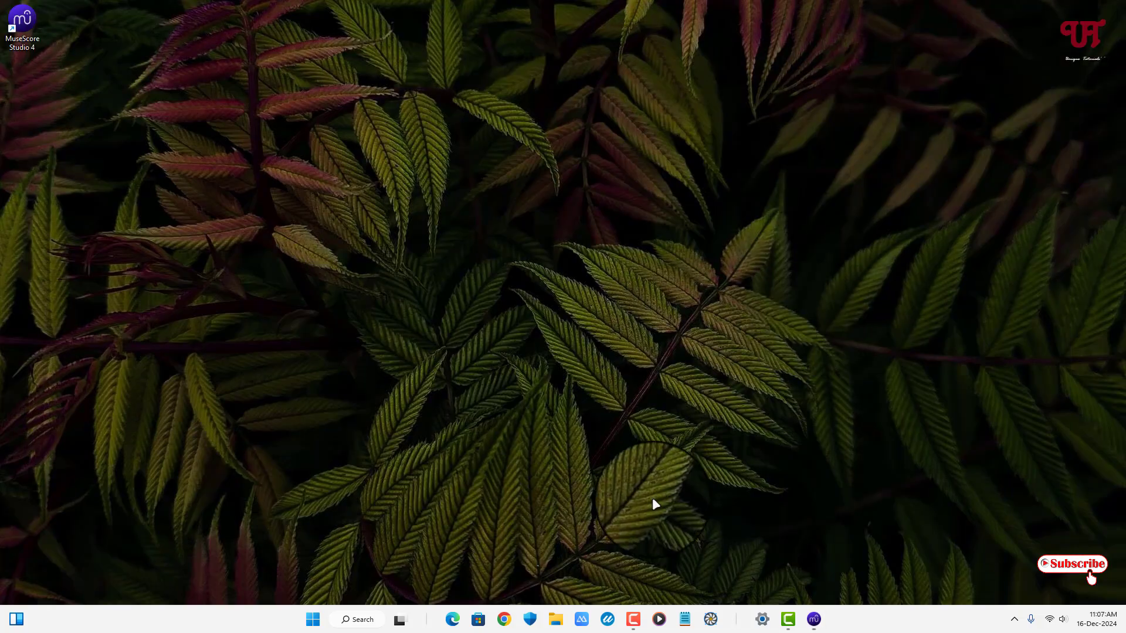
left_click(555, 619)
double_click(593, 226)
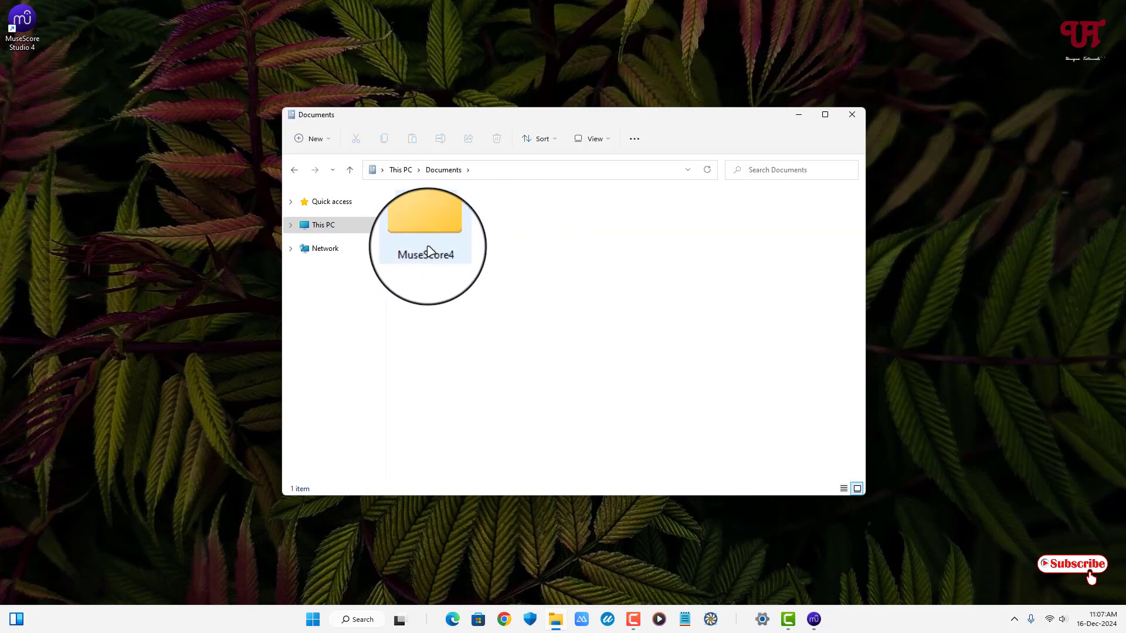
double_click(429, 234)
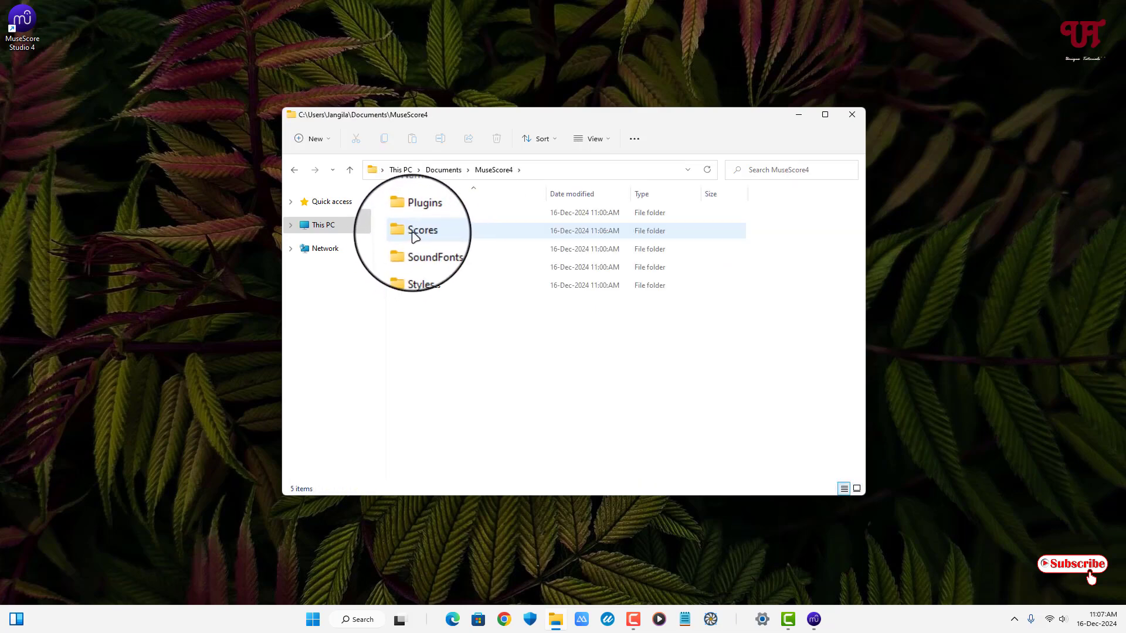
double_click(410, 237)
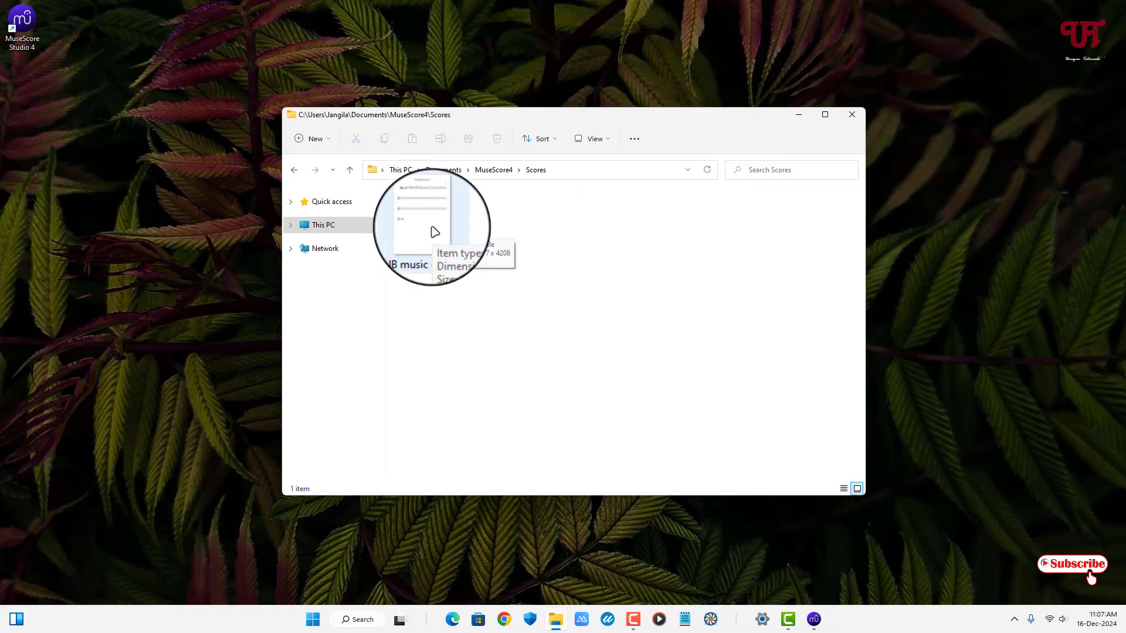
double_click(435, 232)
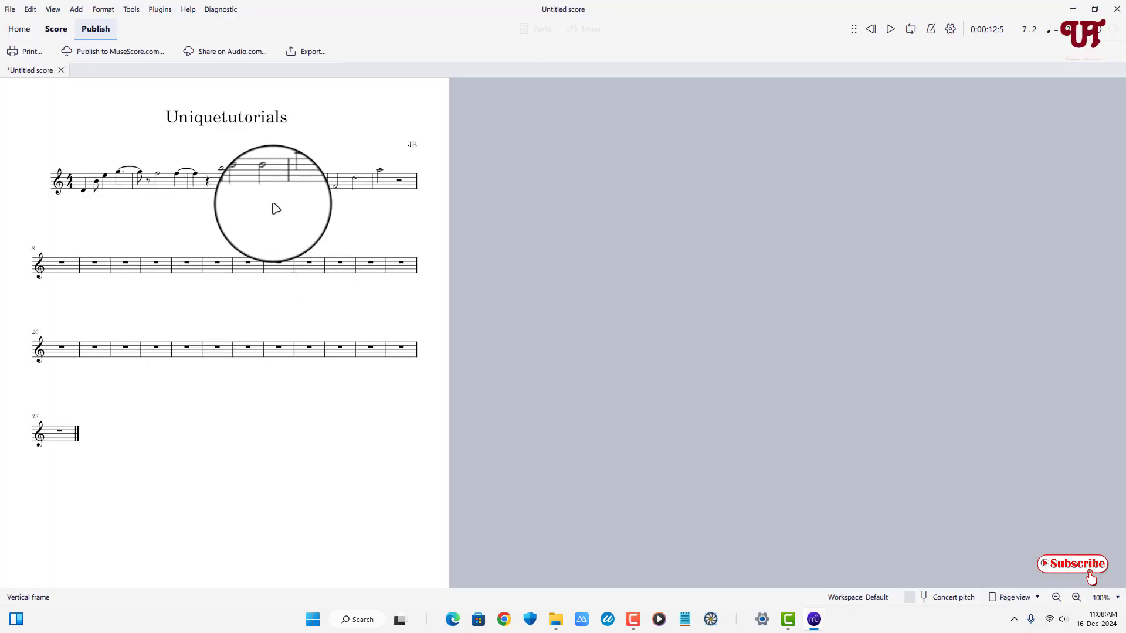
left_click(10, 8)
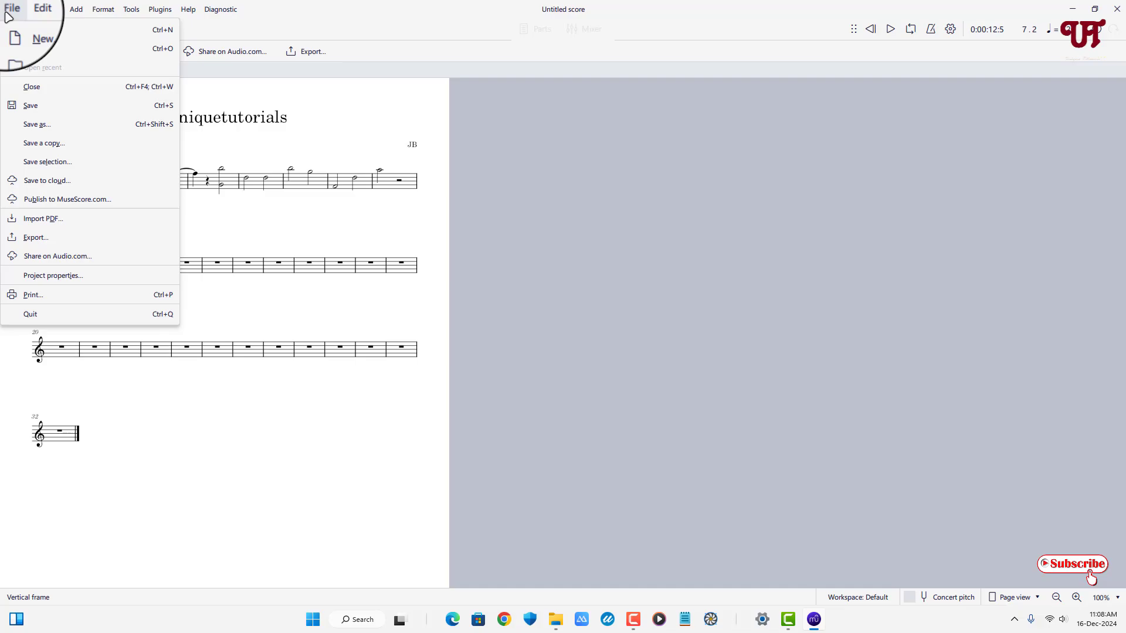
left_click(68, 122)
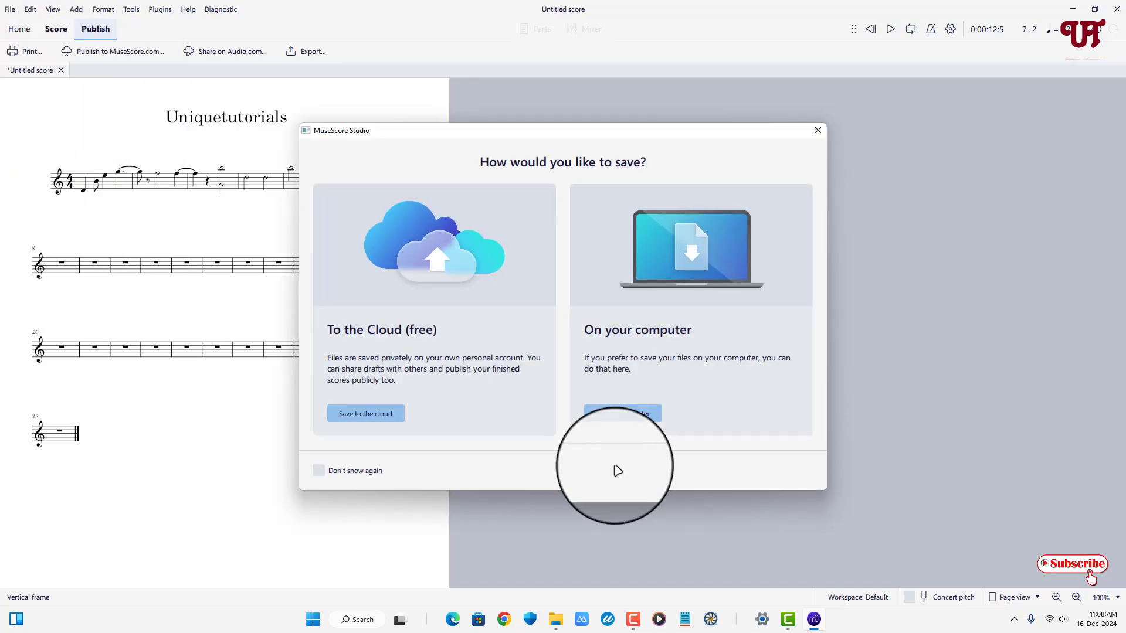
left_click(629, 417)
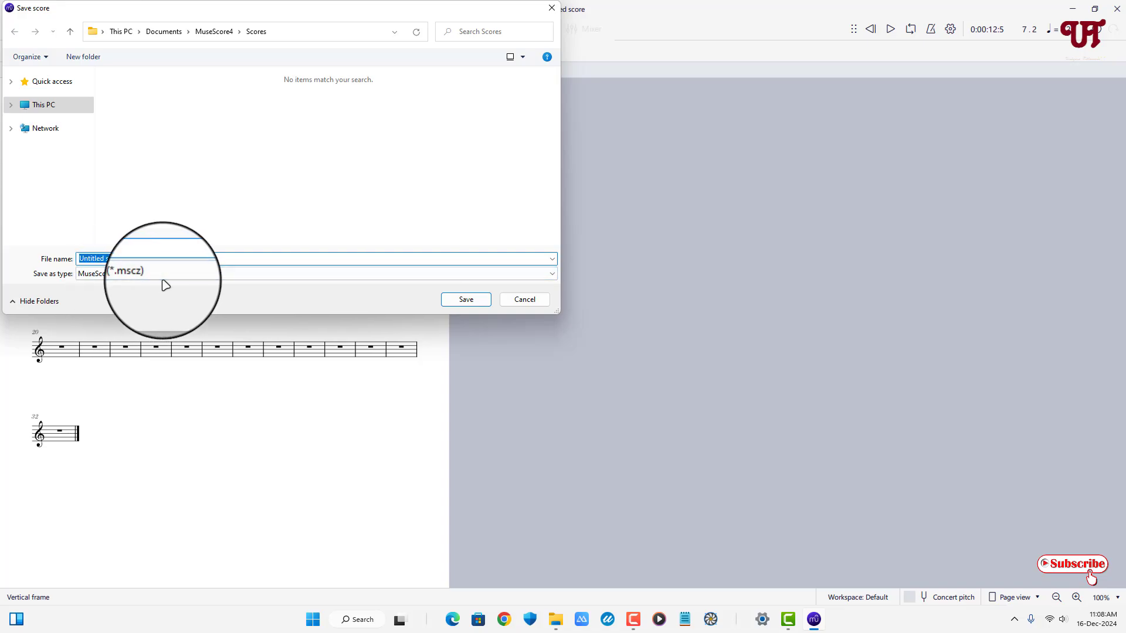
left_click(551, 8)
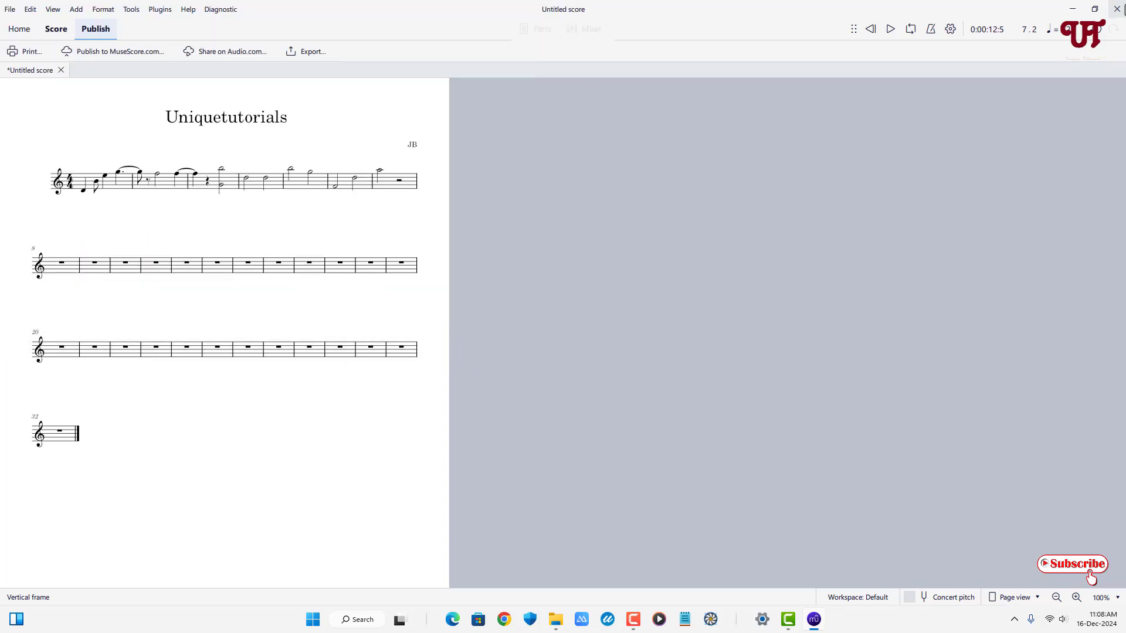
- Close MuseScore Studio without saving the untitled score
left_click(1116, 9)
left_click(595, 370)
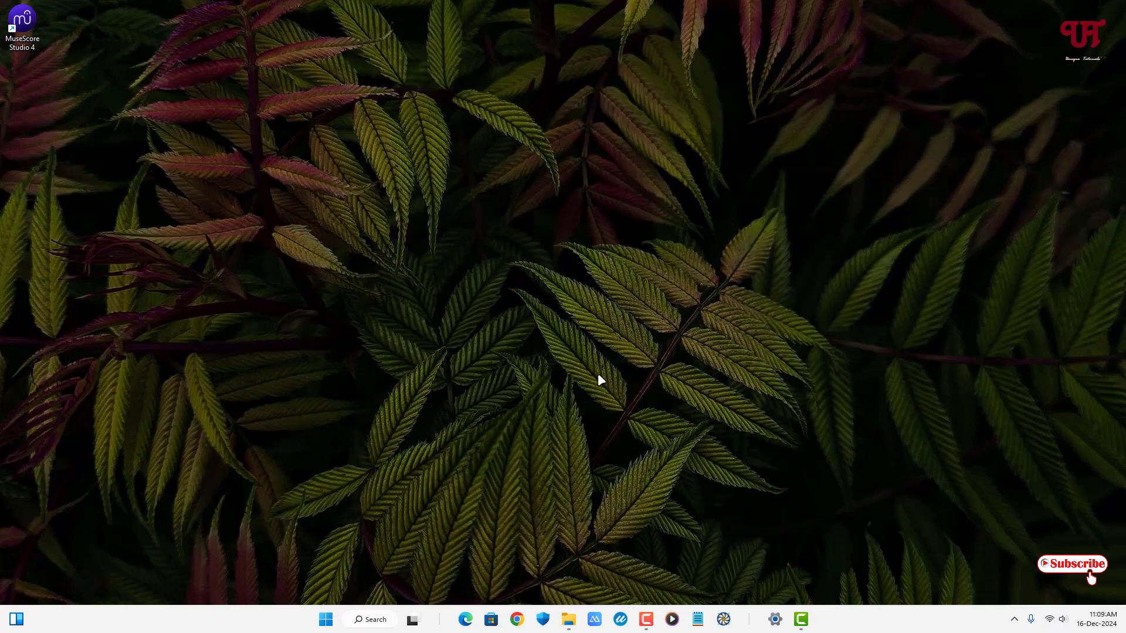